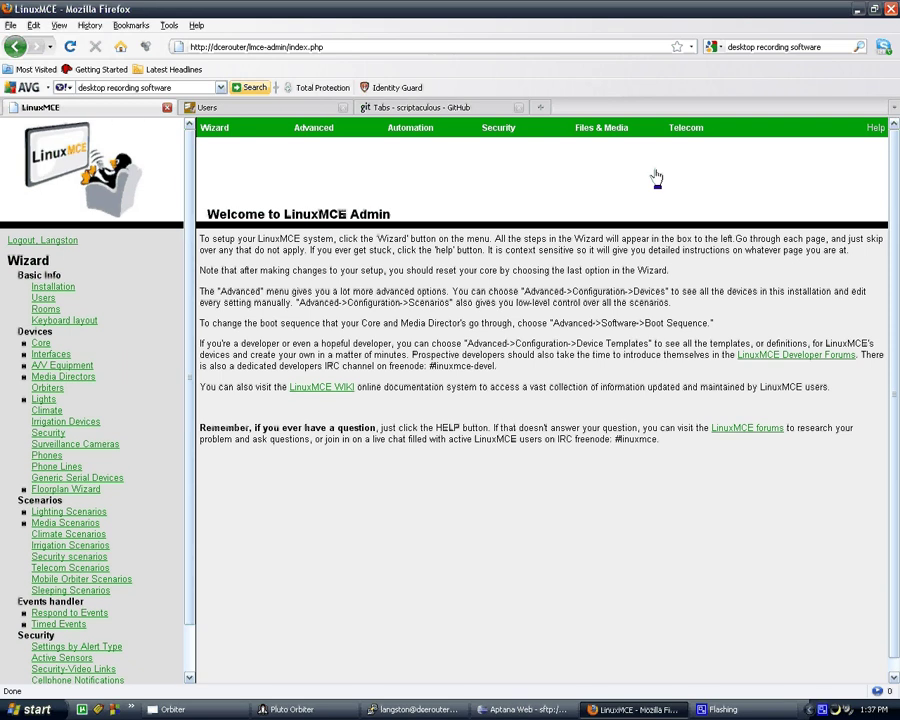
- Open Media Files Sync and browse to the tV directory under videos on the ST3500320AS (sda1) drive
{"action": "mouse_move", "coordinate": [601, 128]}
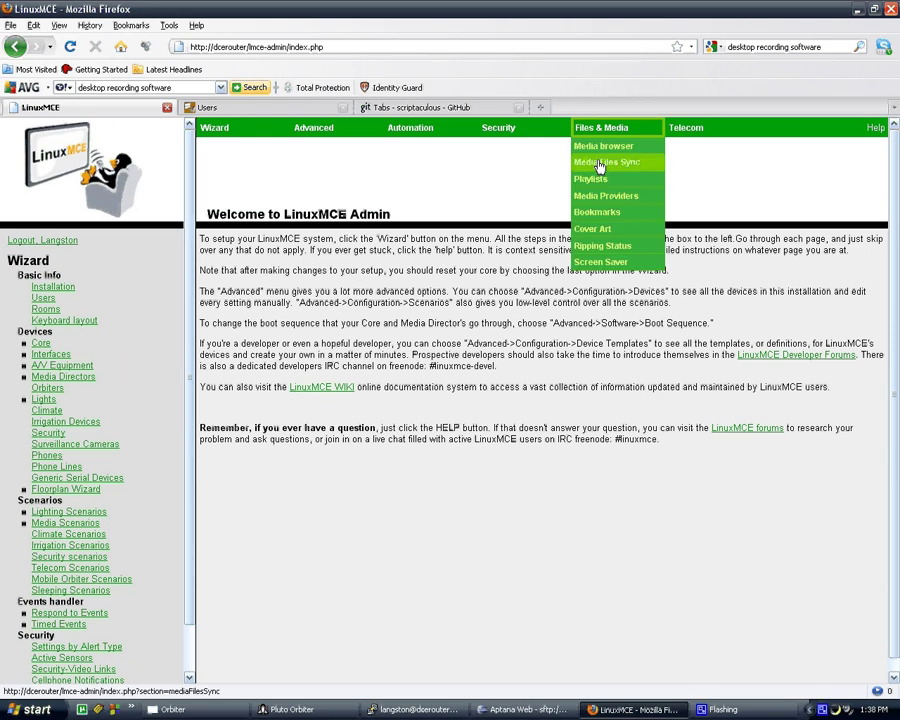
{"action": "left_click", "coordinate": [600, 164]}
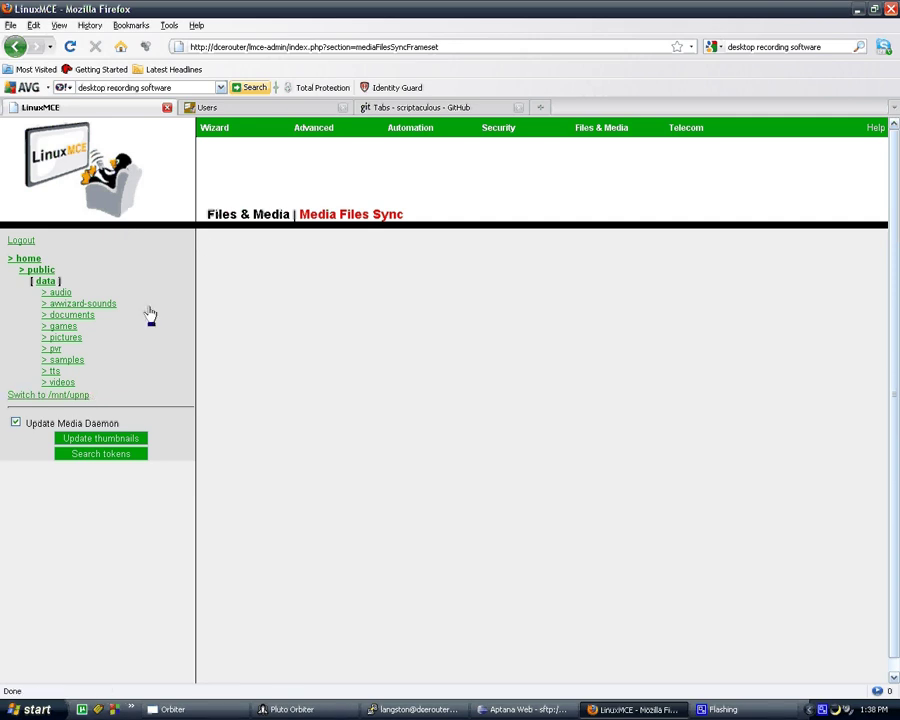
{"action": "mouse_move", "coordinate": [601, 127]}
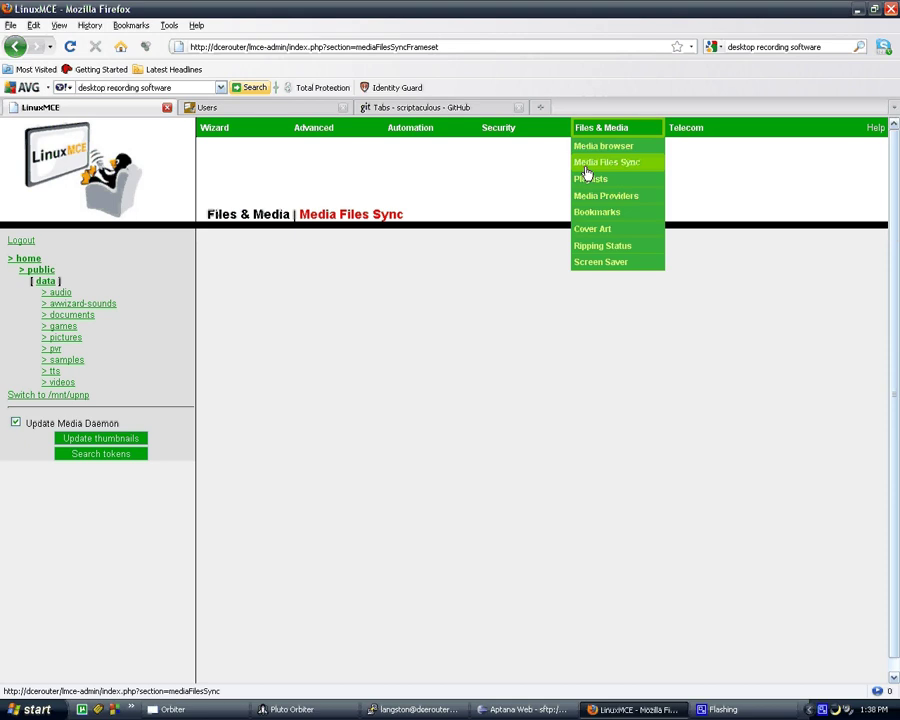
{"action": "left_click", "coordinate": [72, 383]}
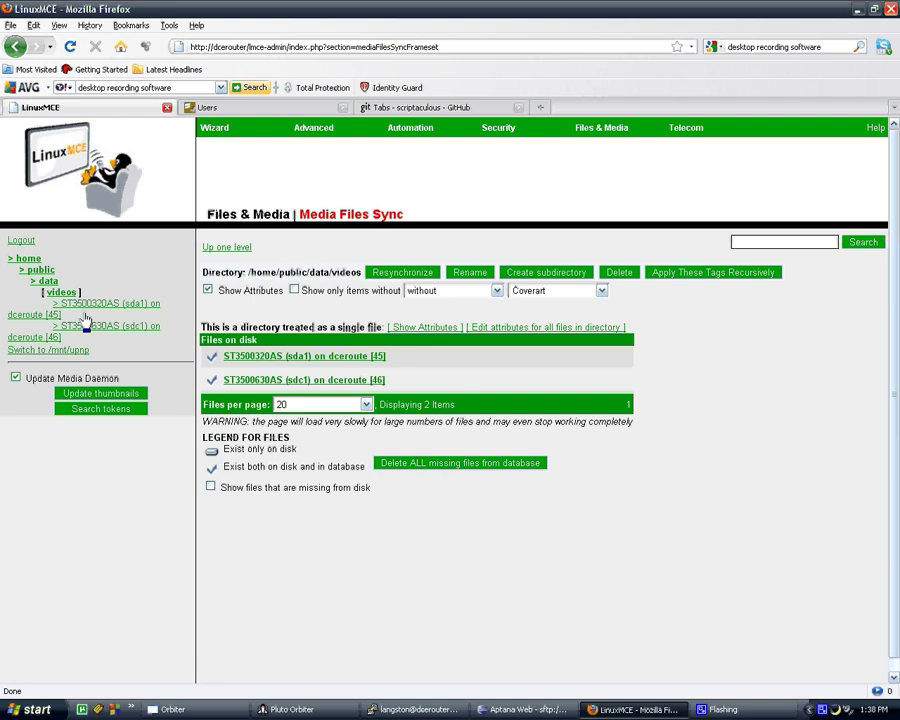
{"action": "left_click", "coordinate": [90, 309]}
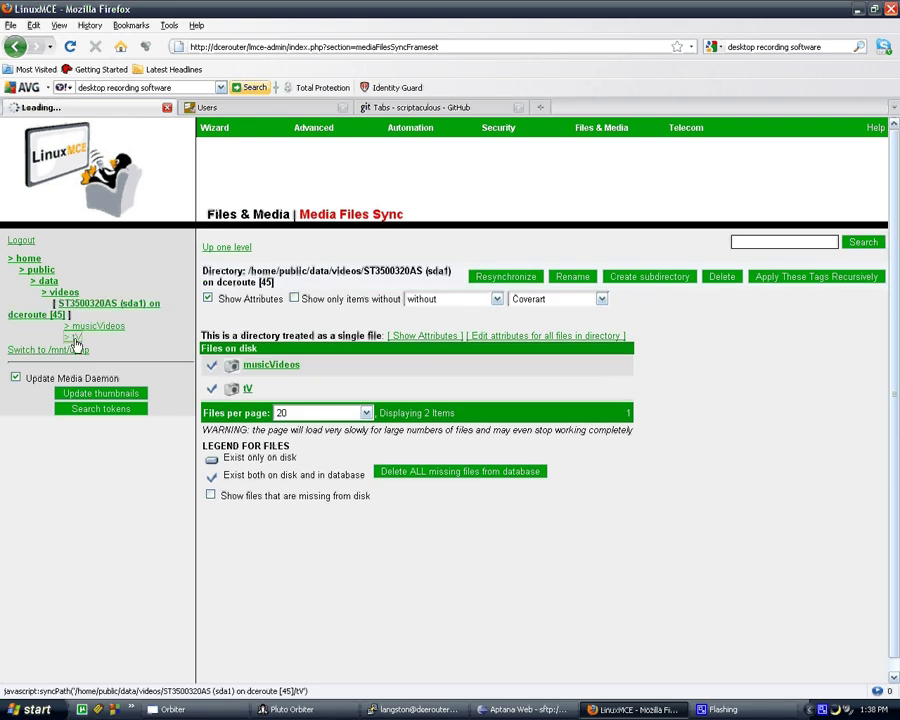
{"action": "left_click", "coordinate": [75, 340]}
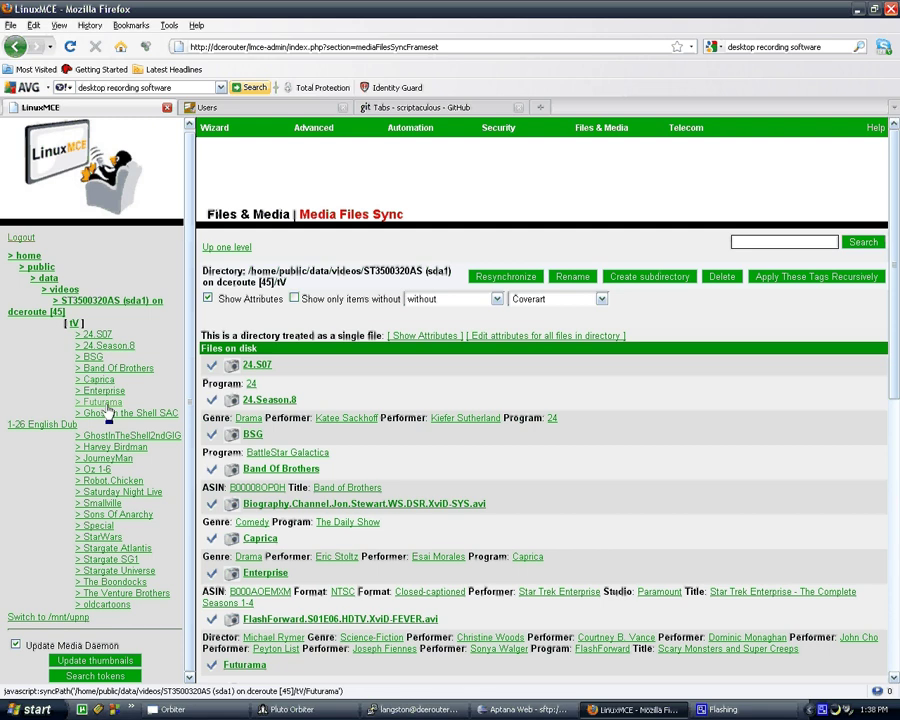
- Open the file Stargate Atlantis [2x13] Critical Mass.avi from the Stargate Atlantis - Season 2 directory for editing
{"action": "left_click", "coordinate": [121, 549]}
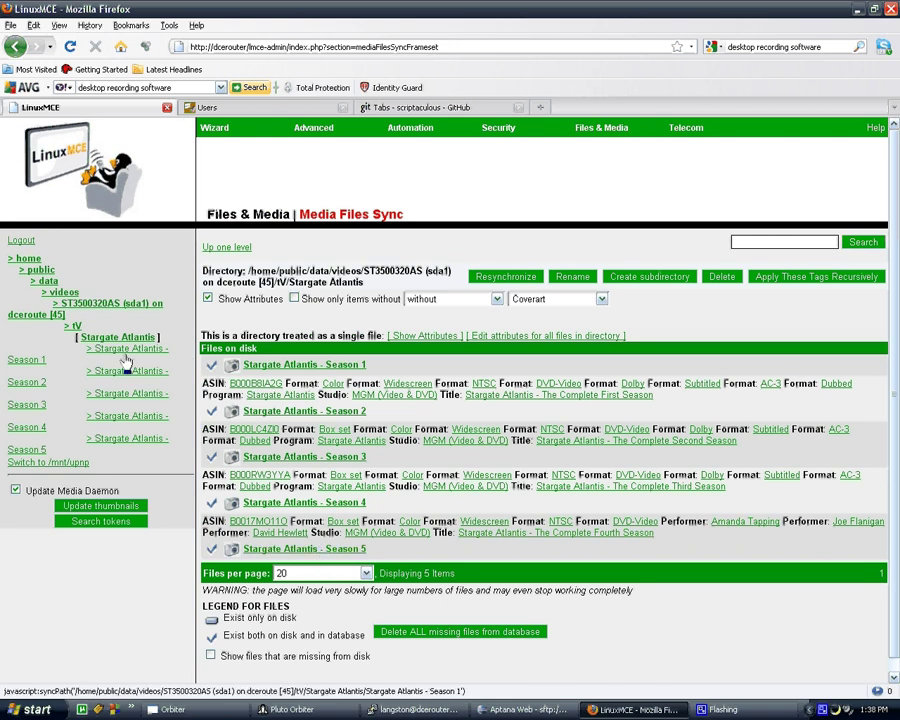
{"action": "left_click", "coordinate": [132, 373]}
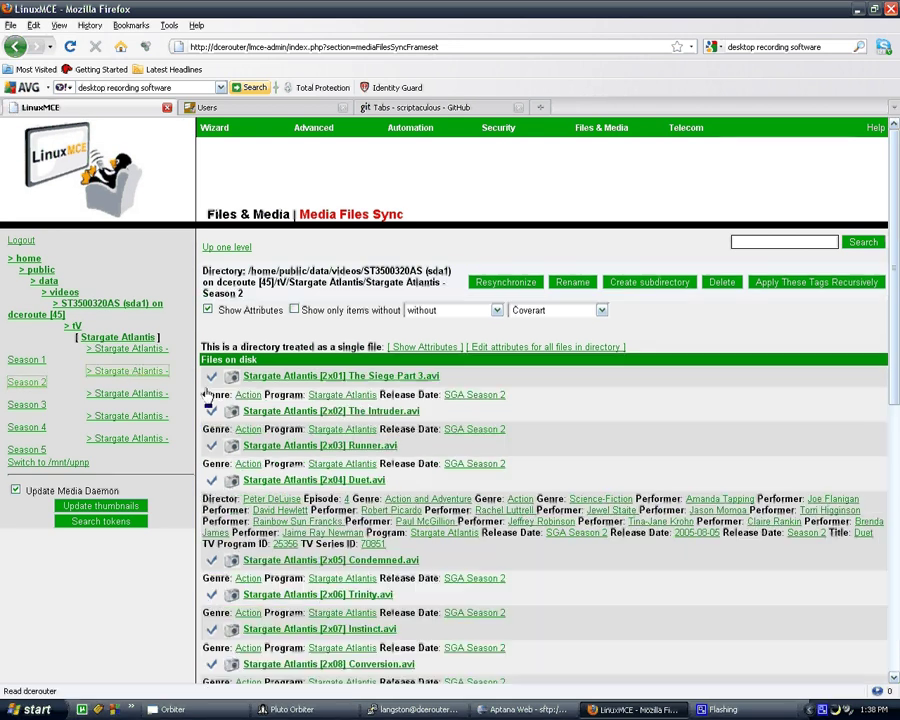
{"action": "scroll", "coordinate": [281, 516], "scroll_direction": "down", "scroll_amount": 5}
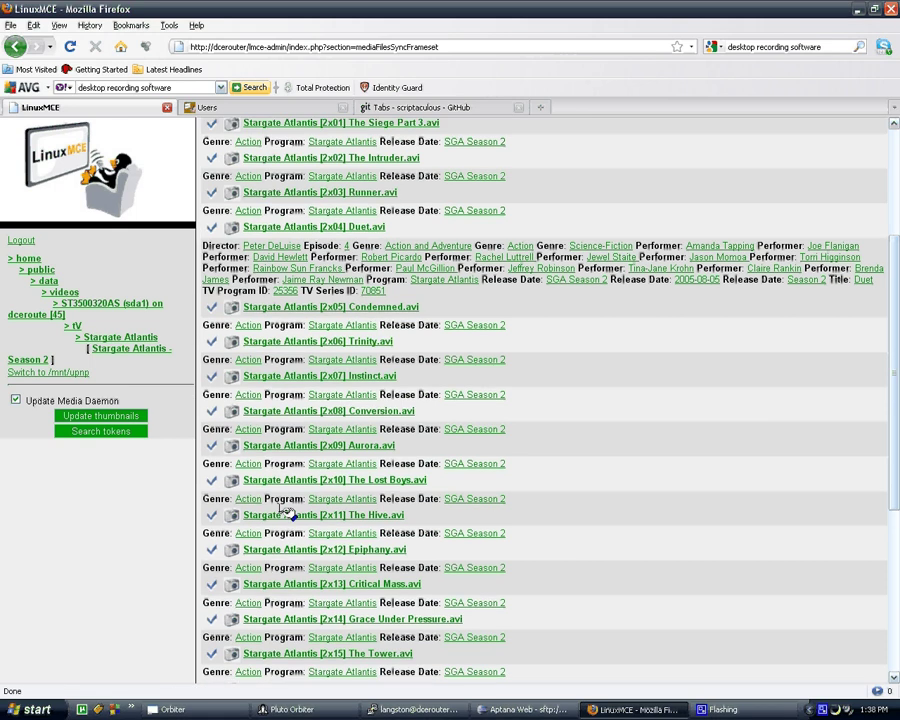
{"action": "scroll", "coordinate": [287, 514], "scroll_direction": "down", "scroll_amount": 2}
{"action": "left_click", "coordinate": [323, 500]}
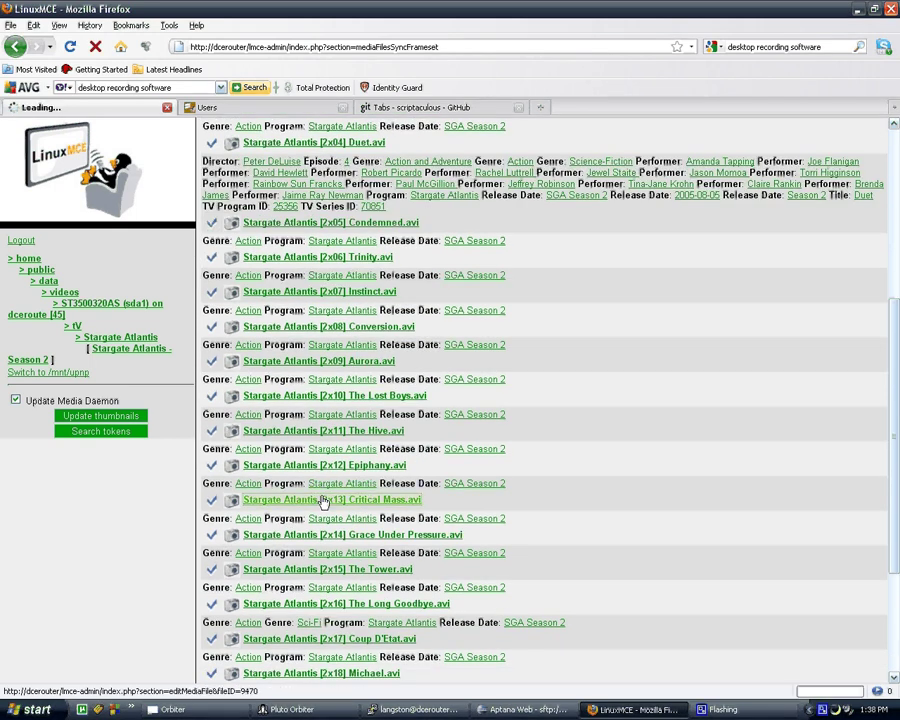
- Delete both pictures attached to the Critical Mass media file
{"action": "scroll", "coordinate": [322, 500], "scroll_direction": "down", "scroll_amount": 8}
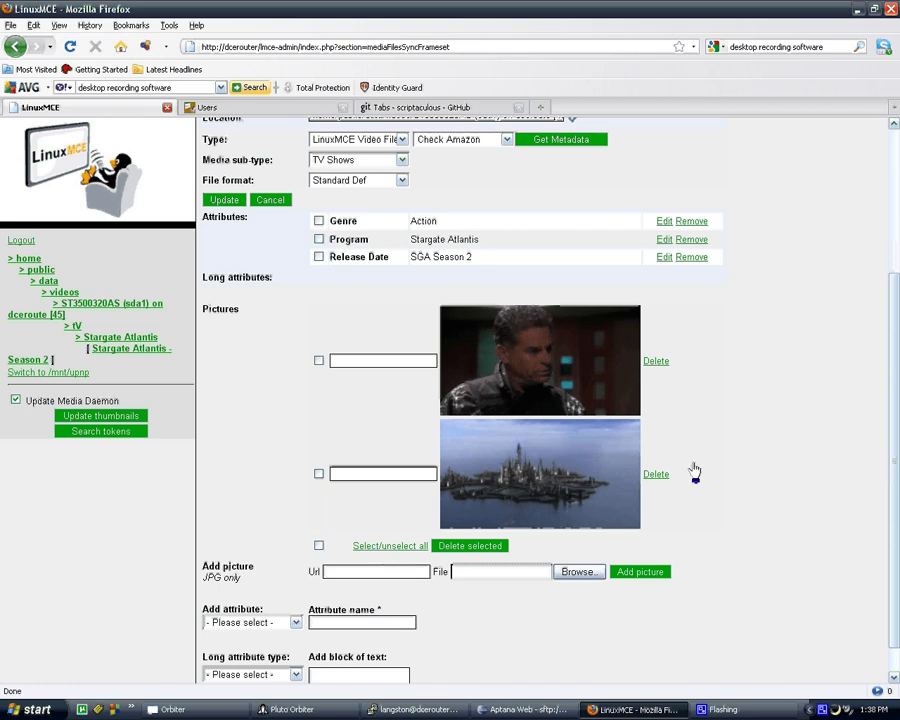
{"action": "left_click", "coordinate": [658, 364]}
{"action": "left_click", "coordinate": [413, 372]}
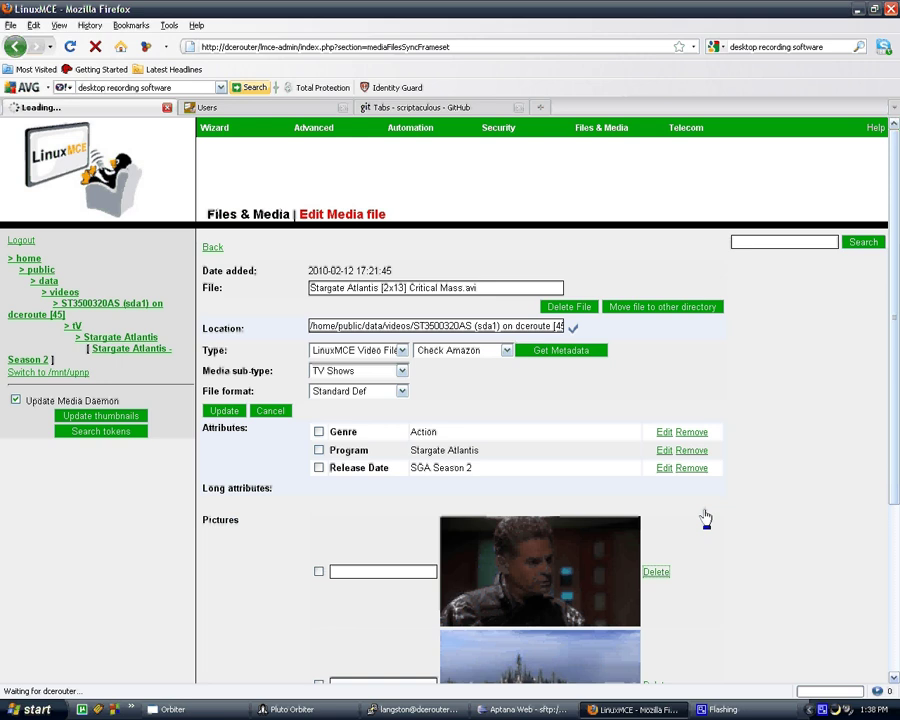
{"action": "scroll", "coordinate": [705, 518], "scroll_direction": "down", "scroll_amount": 1}
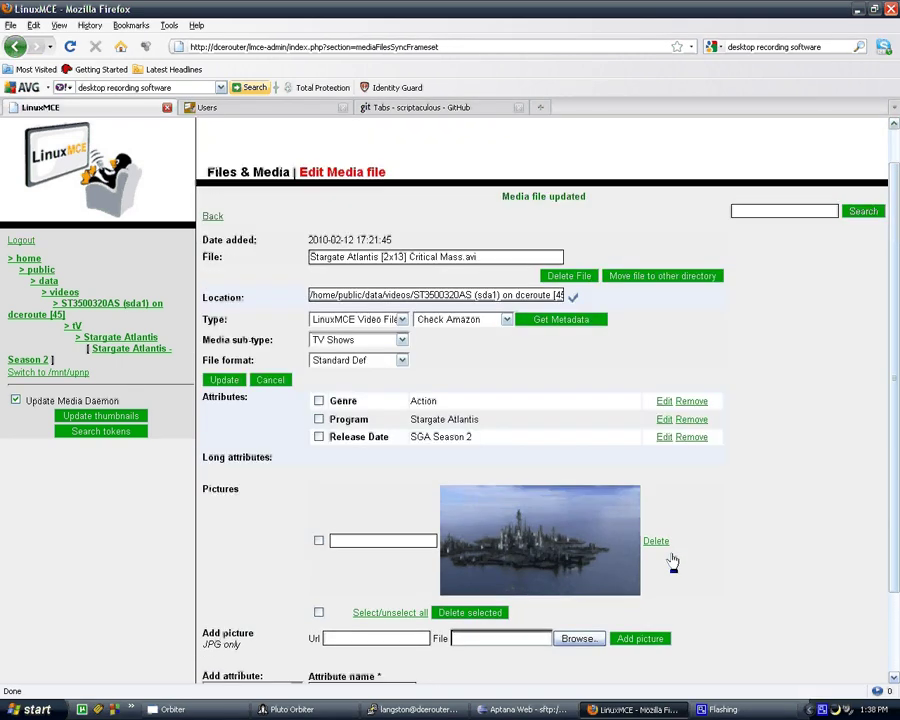
{"action": "left_click", "coordinate": [657, 541]}
{"action": "left_click", "coordinate": [420, 374]}
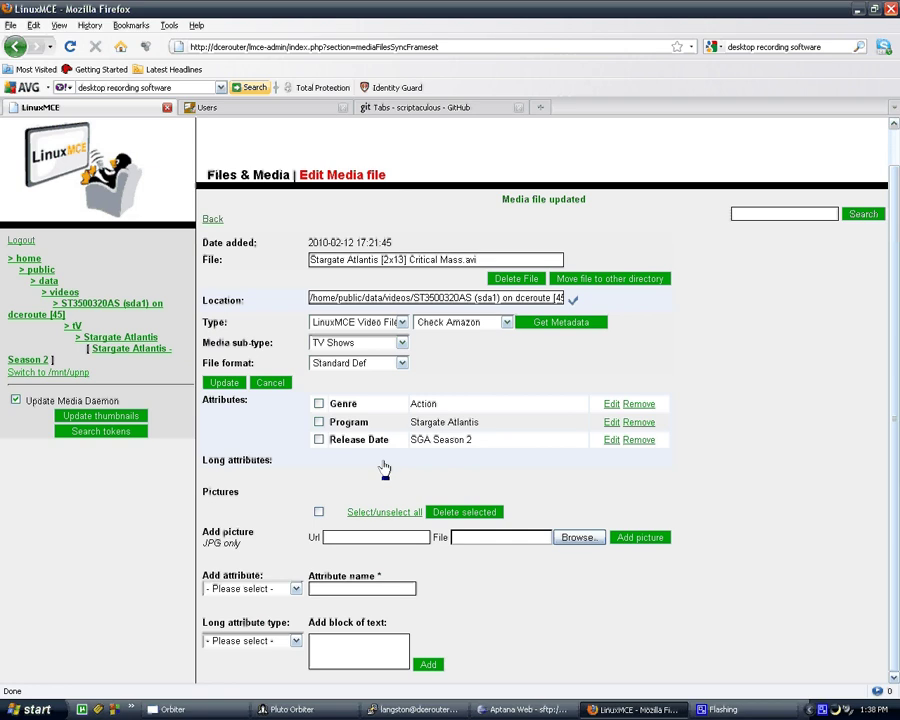
- Remove all of the file's existing attributes: Genre, Program and Release Date
{"action": "left_click", "coordinate": [320, 512]}
{"action": "left_click", "coordinate": [467, 514]}
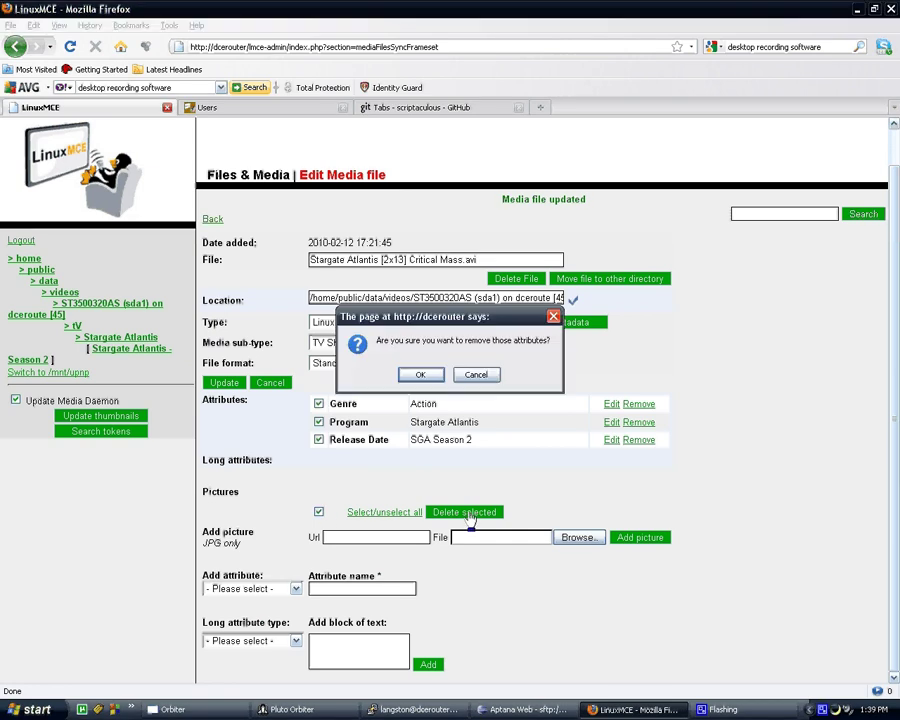
{"action": "left_click", "coordinate": [421, 374]}
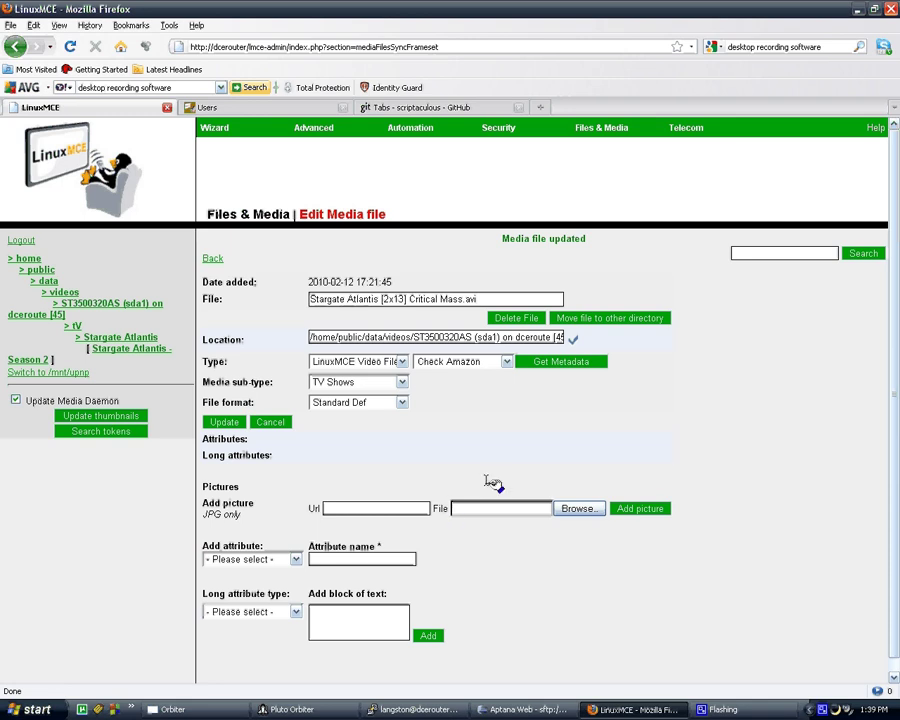
- Set the metadata source to Check TvDB and request metadata for the file
{"action": "left_click", "coordinate": [480, 366]}
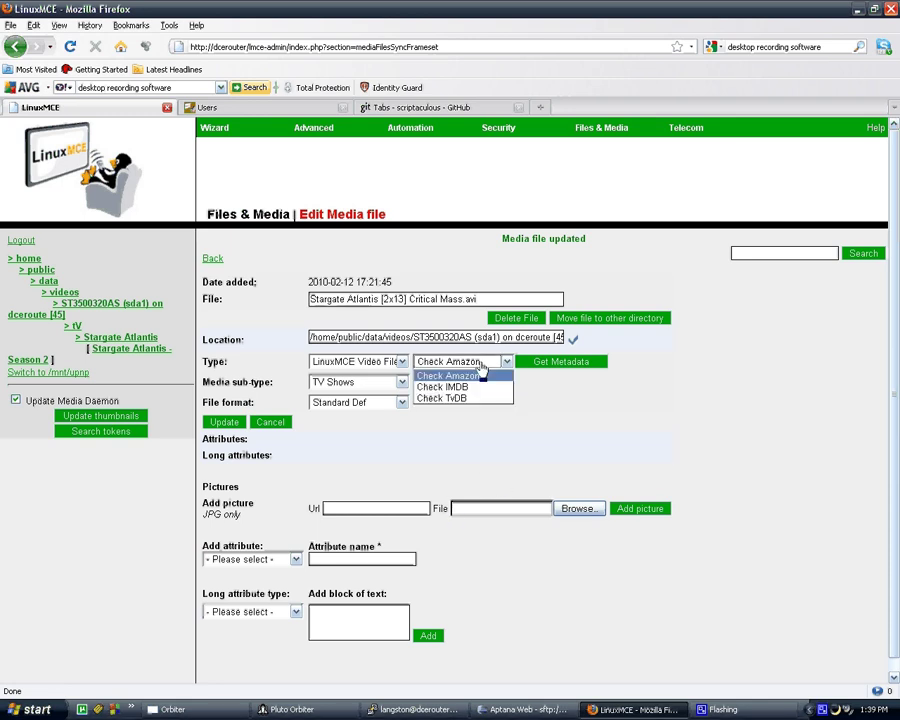
{"action": "left_click", "coordinate": [469, 400]}
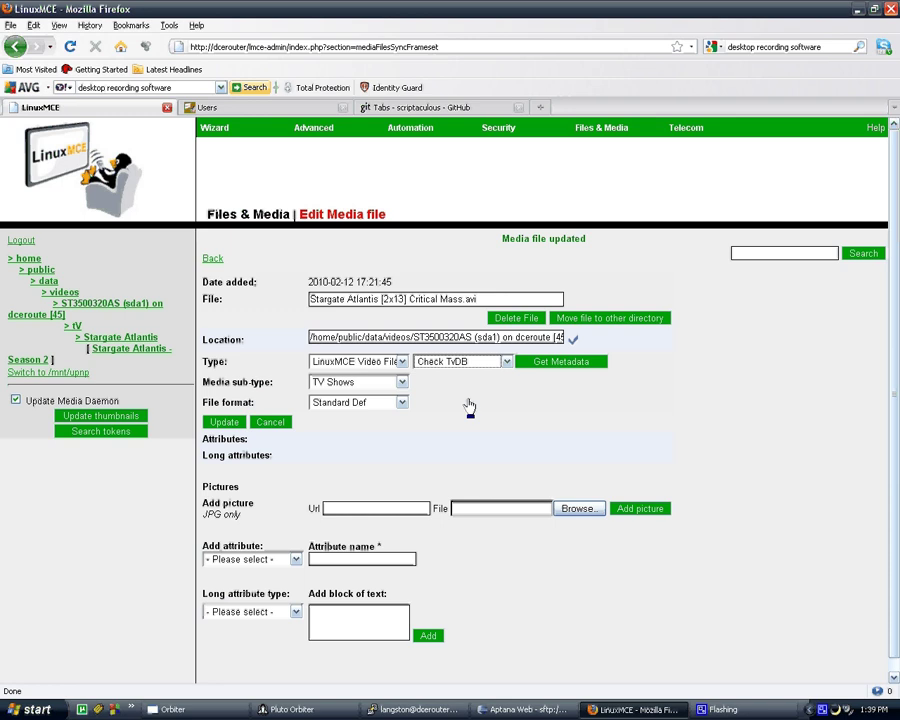
{"action": "left_click", "coordinate": [557, 365]}
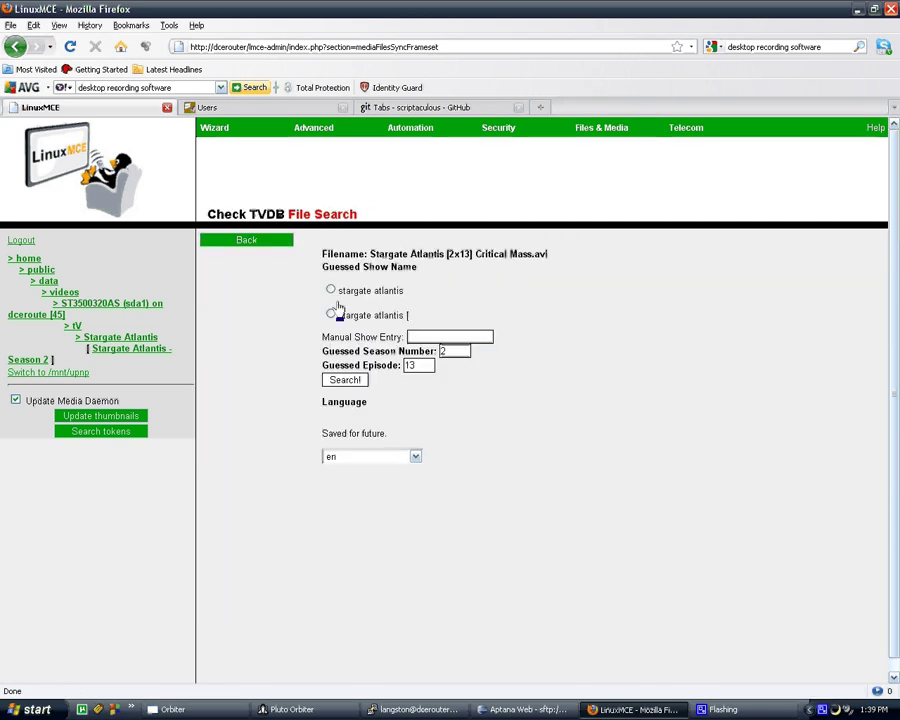
- Search TVDB with the guessed show name "stargate atlantis" for season 2, episode 13, keeping the language as en
{"action": "left_click", "coordinate": [330, 291]}
{"action": "left_click", "coordinate": [422, 367]}
{"action": "left_click", "coordinate": [422, 367]}
{"action": "left_click", "coordinate": [440, 377]}
{"action": "left_click", "coordinate": [415, 456]}
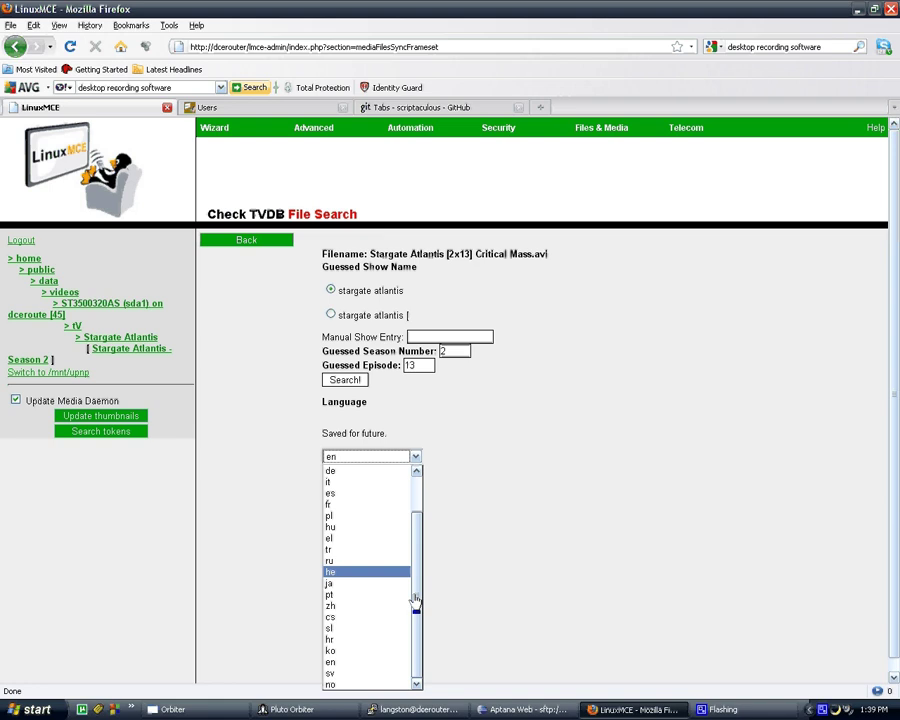
{"action": "left_click", "coordinate": [455, 530]}
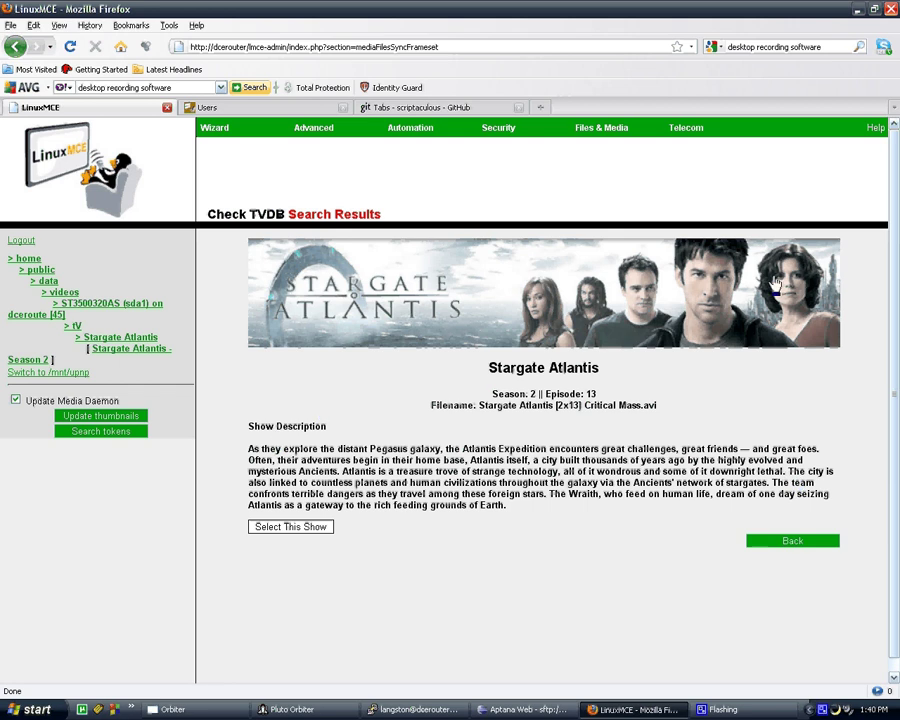
- Select the Stargate Atlantis show and confirm the episode information to insert its attributes into the file
{"action": "left_click", "coordinate": [292, 528]}
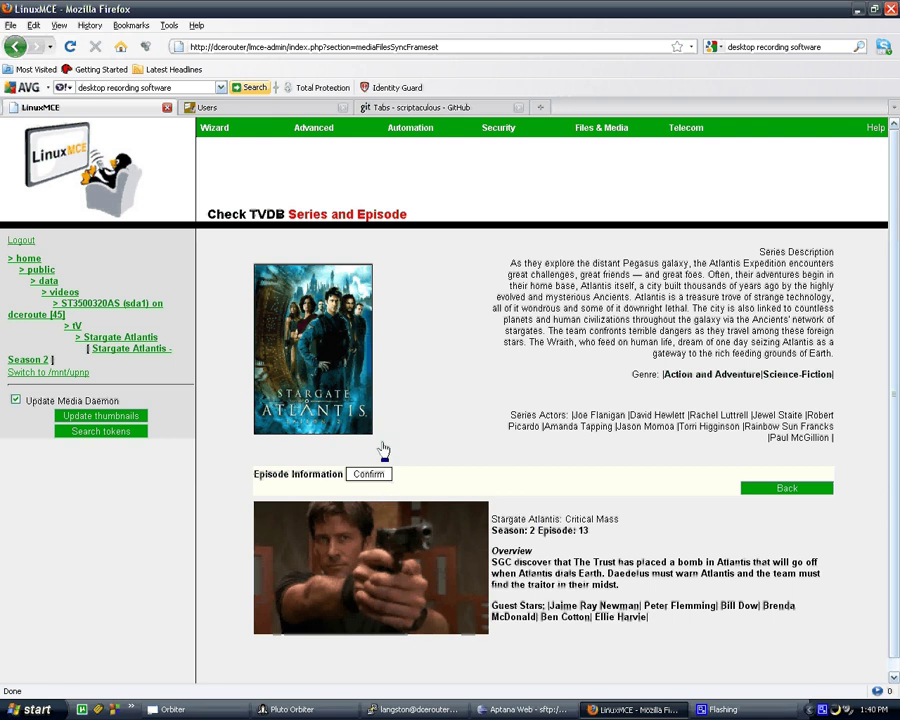
{"action": "left_click", "coordinate": [367, 474]}
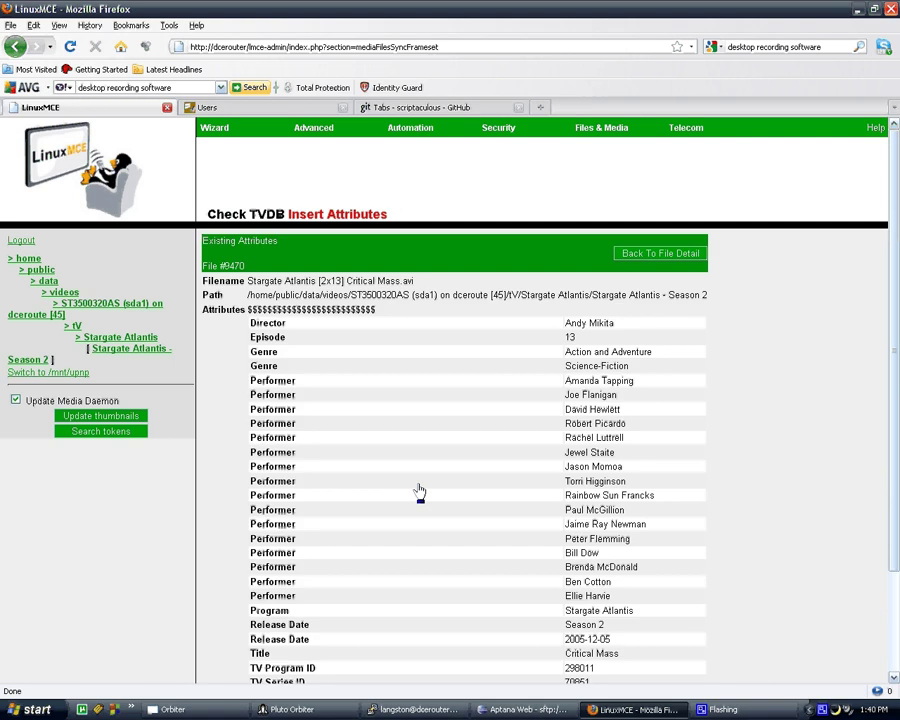
{"action": "scroll", "coordinate": [419, 490], "scroll_direction": "down", "scroll_amount": 2}
{"action": "scroll", "coordinate": [419, 490], "scroll_direction": "up", "scroll_amount": 1}
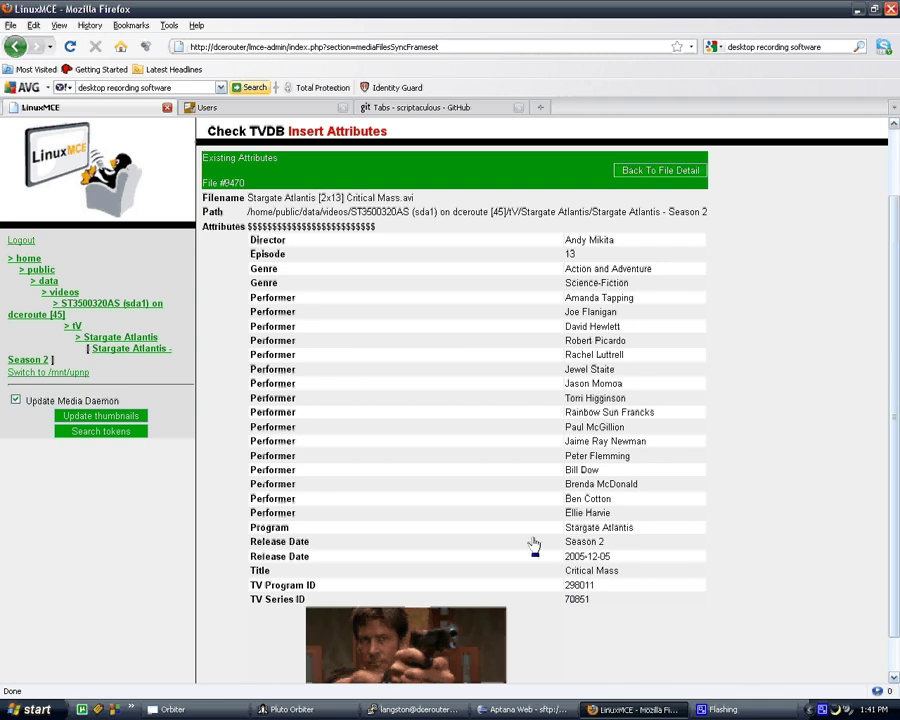
- Return to the file detail page and review the inserted attributes, synopsis and picture
{"action": "left_click", "coordinate": [648, 178]}
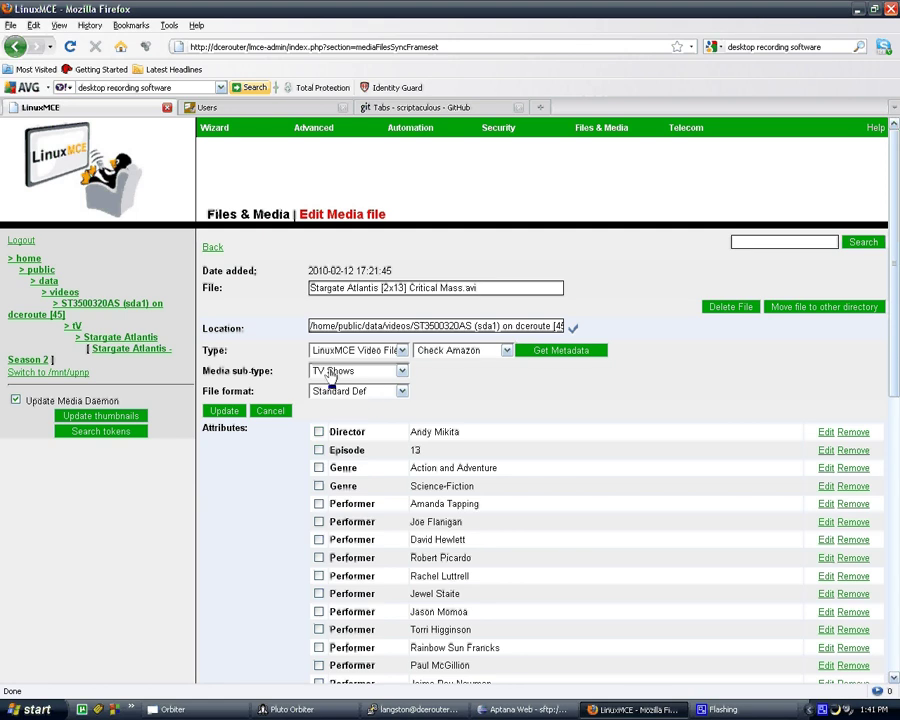
{"action": "scroll", "coordinate": [505, 392], "scroll_direction": "down", "scroll_amount": 2}
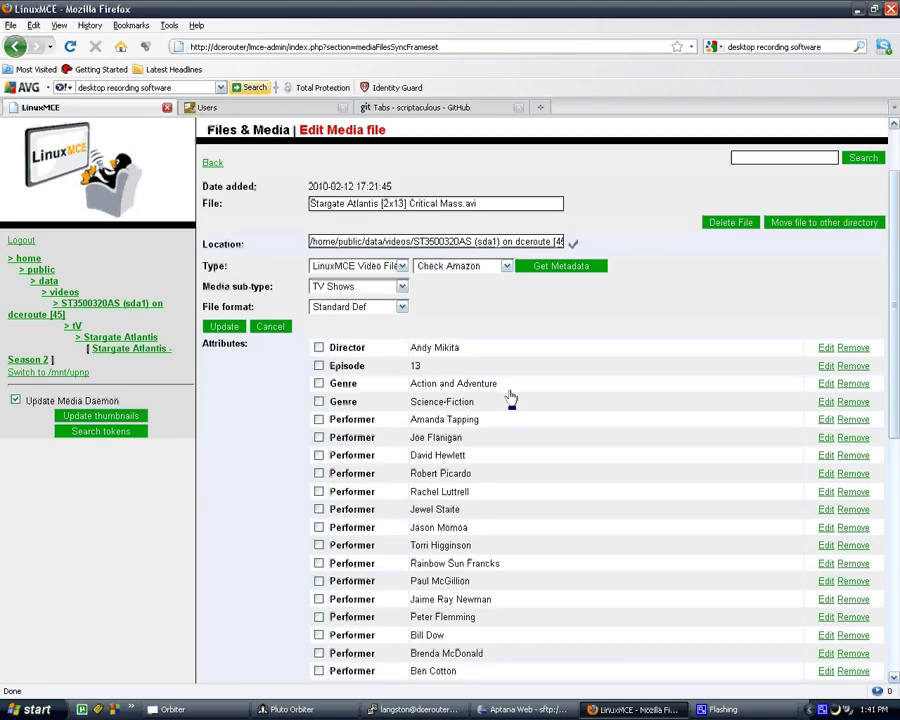
{"action": "scroll", "coordinate": [511, 399], "scroll_direction": "down", "scroll_amount": 2}
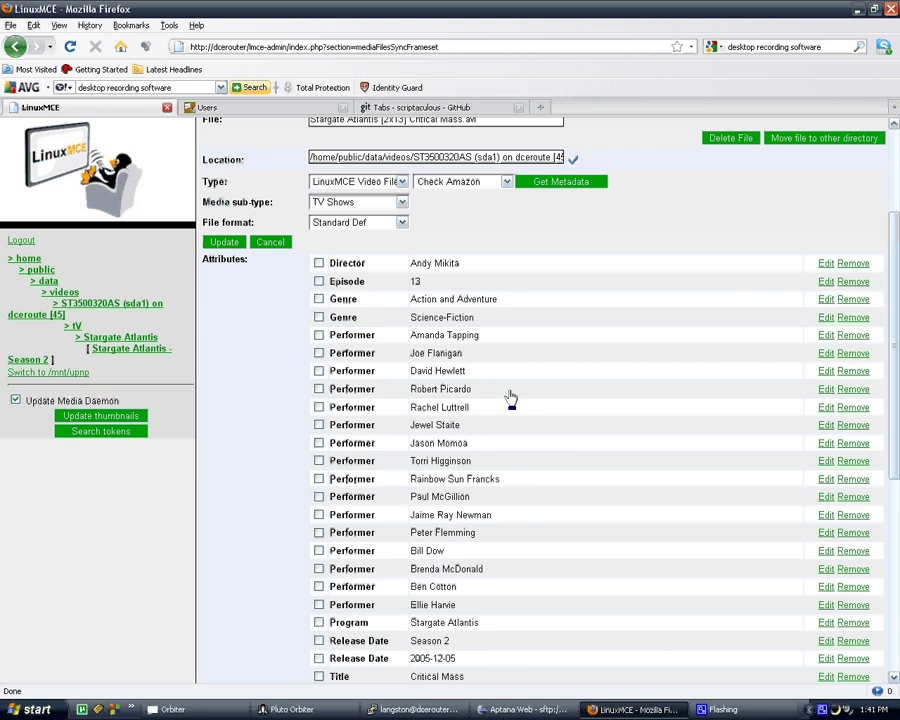
{"action": "scroll", "coordinate": [511, 399], "scroll_direction": "down", "scroll_amount": 4}
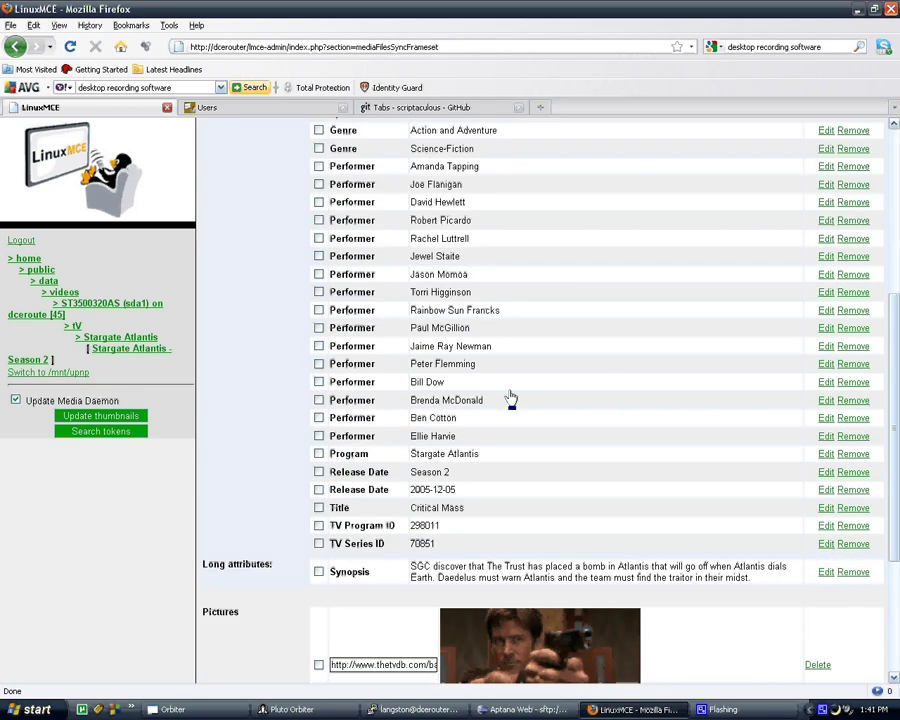
{"action": "scroll", "coordinate": [511, 399], "scroll_direction": "down", "scroll_amount": 2}
{"action": "scroll", "coordinate": [527, 457], "scroll_direction": "down", "scroll_amount": 3}
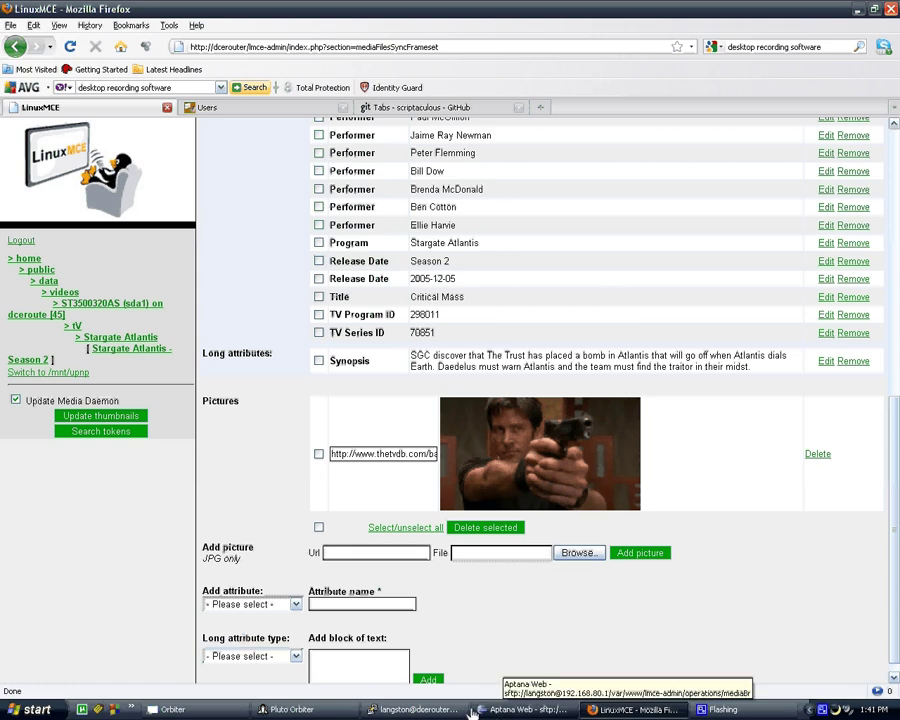
- Switch to Pluto Orbiter, open the Stargate Atlantis folder and reposition the Orbiter window
{"action": "left_click", "coordinate": [350, 708]}
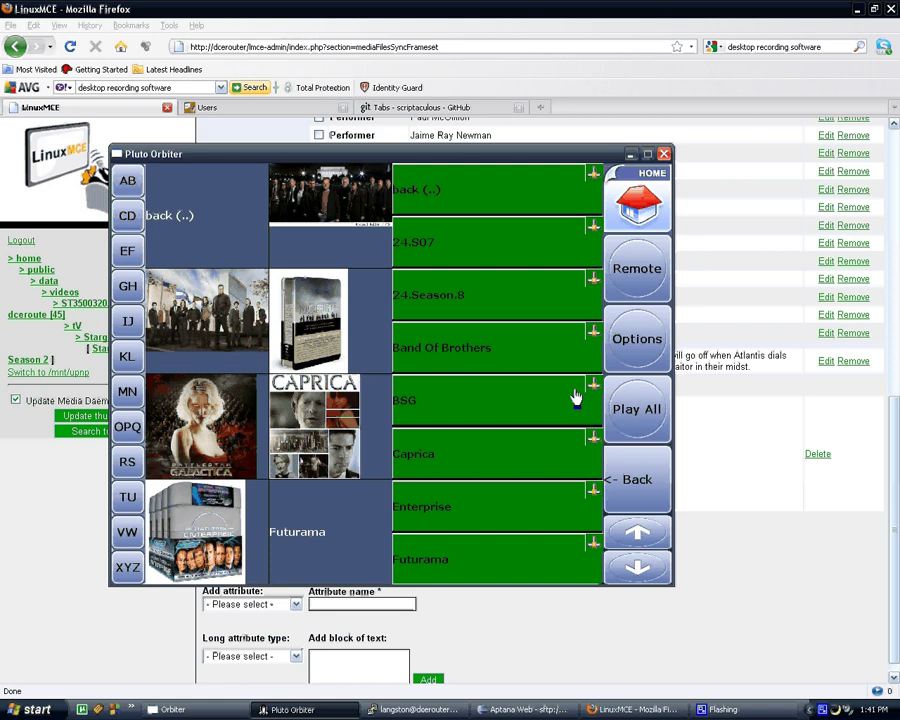
{"action": "left_click", "coordinate": [623, 570]}
{"action": "left_click", "coordinate": [627, 570]}
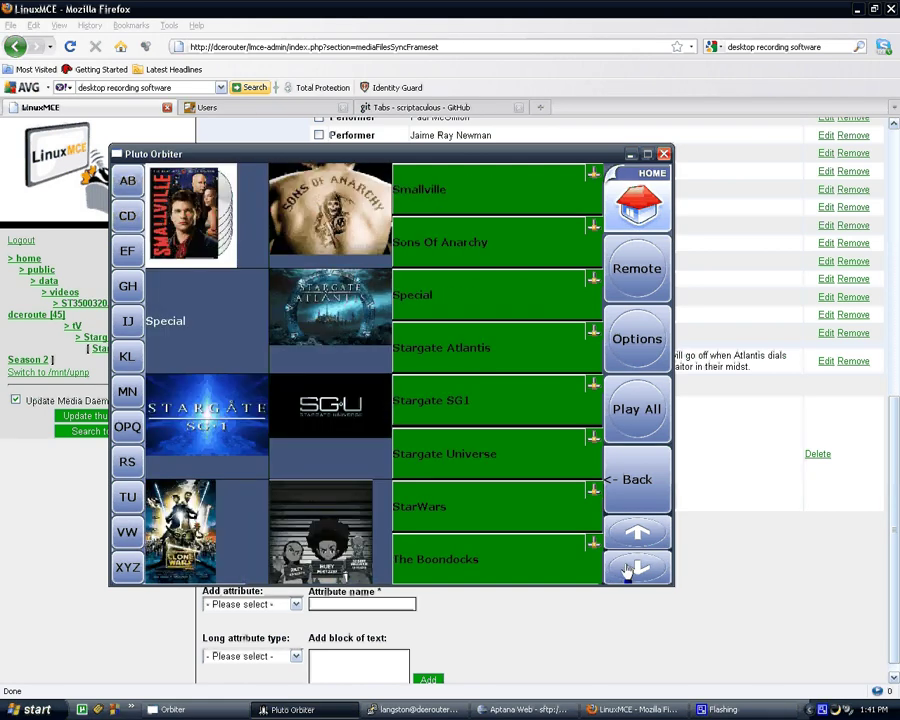
{"action": "left_click", "coordinate": [341, 341]}
{"action": "left_click_drag", "start_coordinate": [385, 156], "coordinate": [474, 209]}
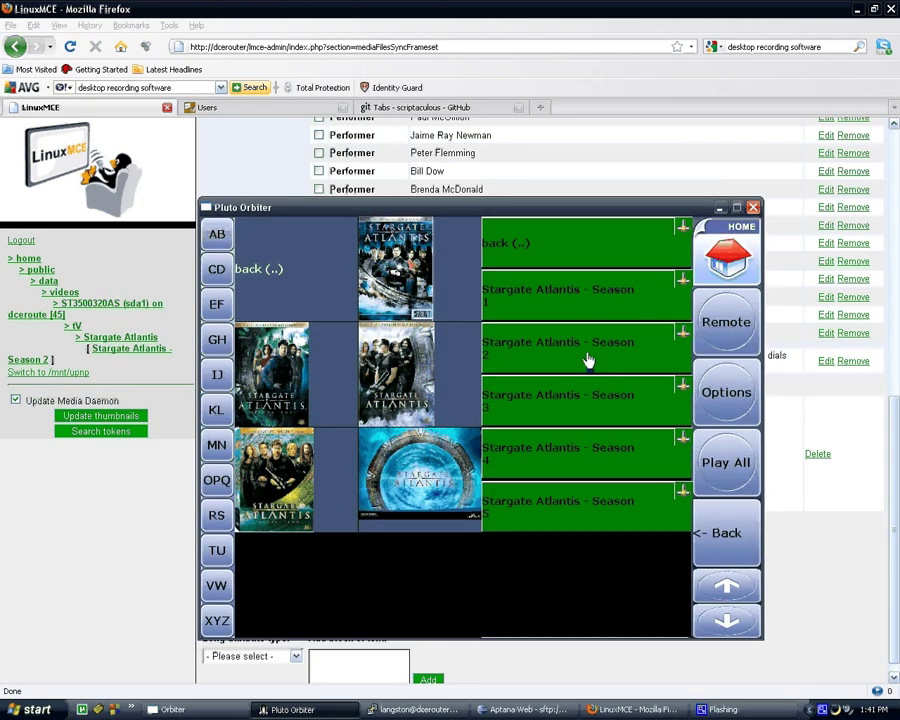
- Open Season 2 and view the details of the episode Stargate Atlantis [2x13] Critical Mass.avi
{"action": "left_click", "coordinate": [589, 361]}
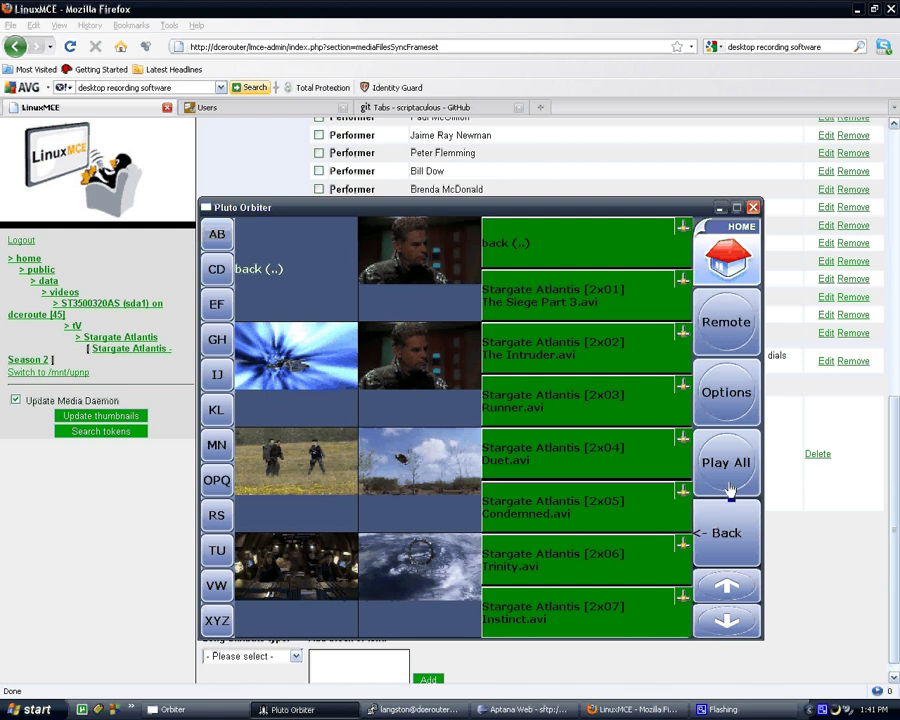
{"action": "left_click", "coordinate": [727, 622]}
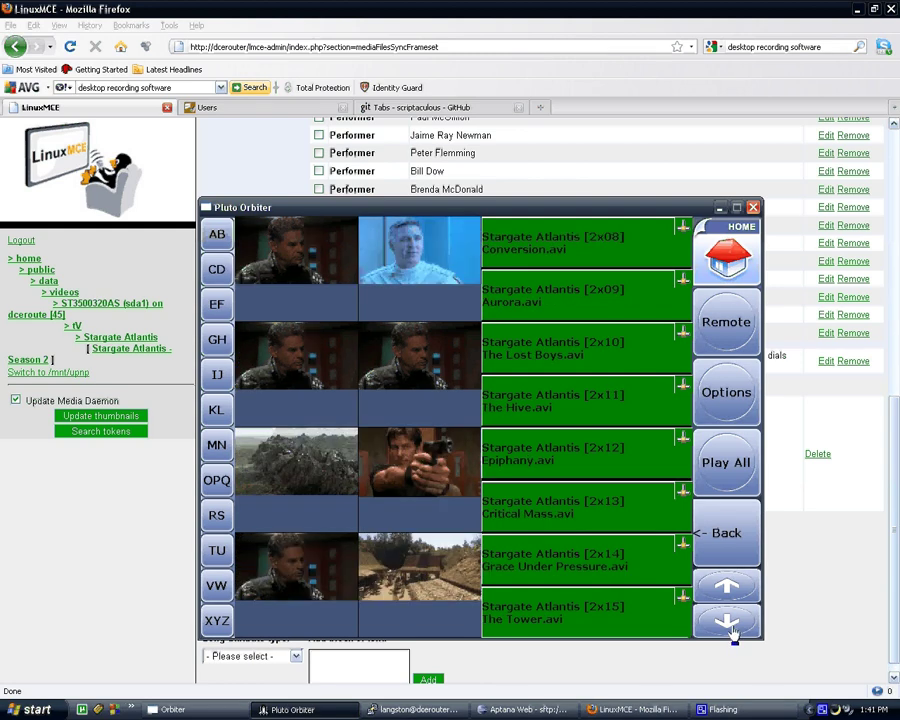
{"action": "left_click", "coordinate": [597, 506]}
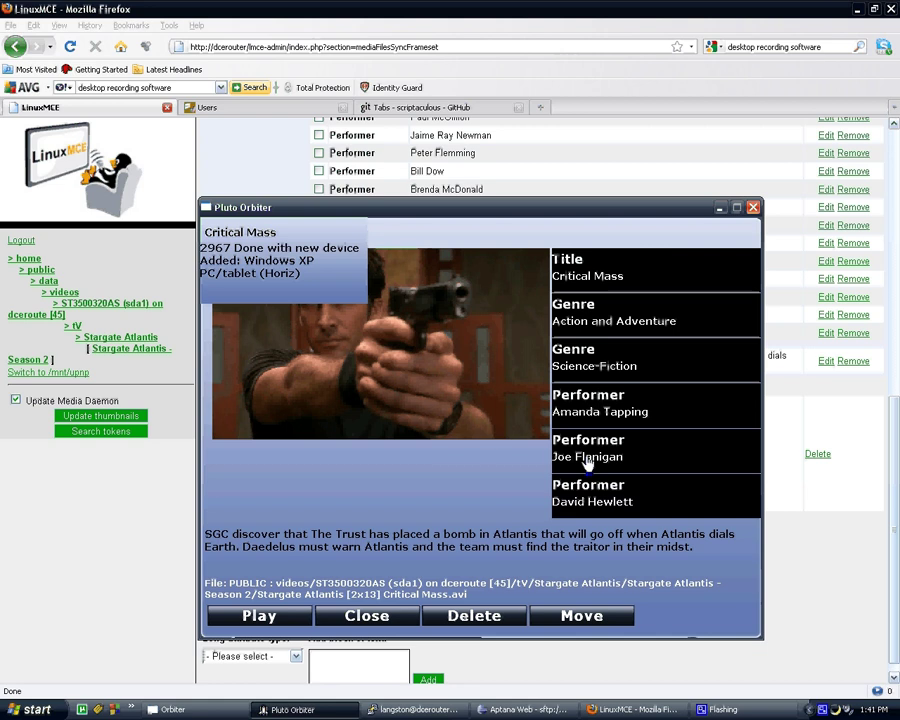
- Examine the Critical Mass episode's attribute list, going through the title, genres and performers down to the director
{"action": "key", "text": "Down"}
{"action": "key", "text": "Down"}
{"action": "key", "text": "Down"}
{"action": "key", "text": "Down"}
{"action": "key", "text": "Down"}
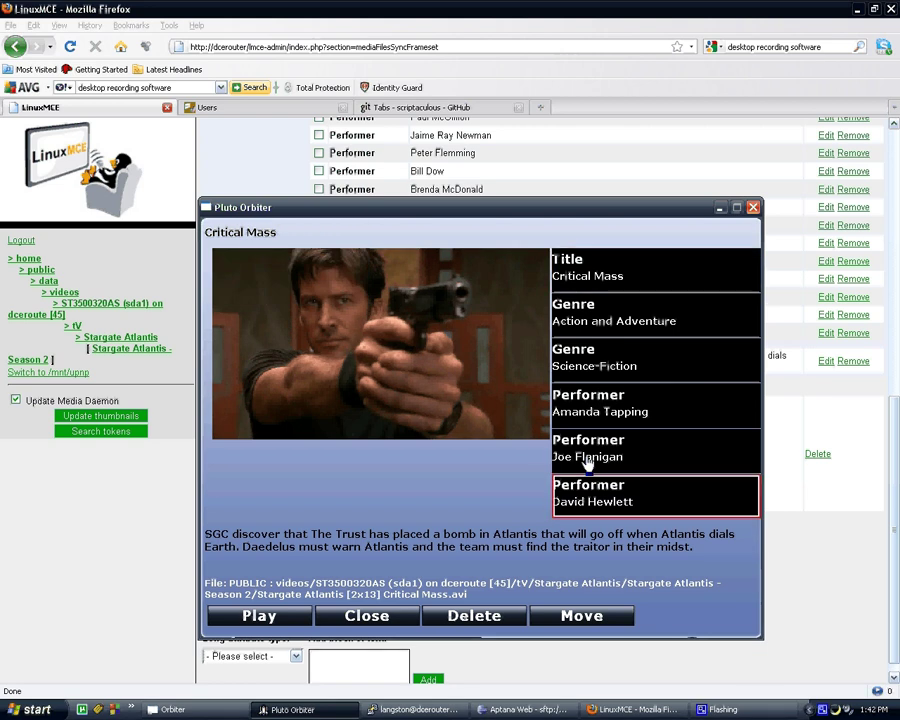
{"action": "key", "text": "Down"}
{"action": "key", "text": "Down"}
{"action": "key", "text": "Down"}
{"action": "key", "text": "Down"}
{"action": "key", "text": "Down"}
{"action": "key", "text": "Down"}
{"action": "key", "text": "Down"}
{"action": "key", "text": "Down"}
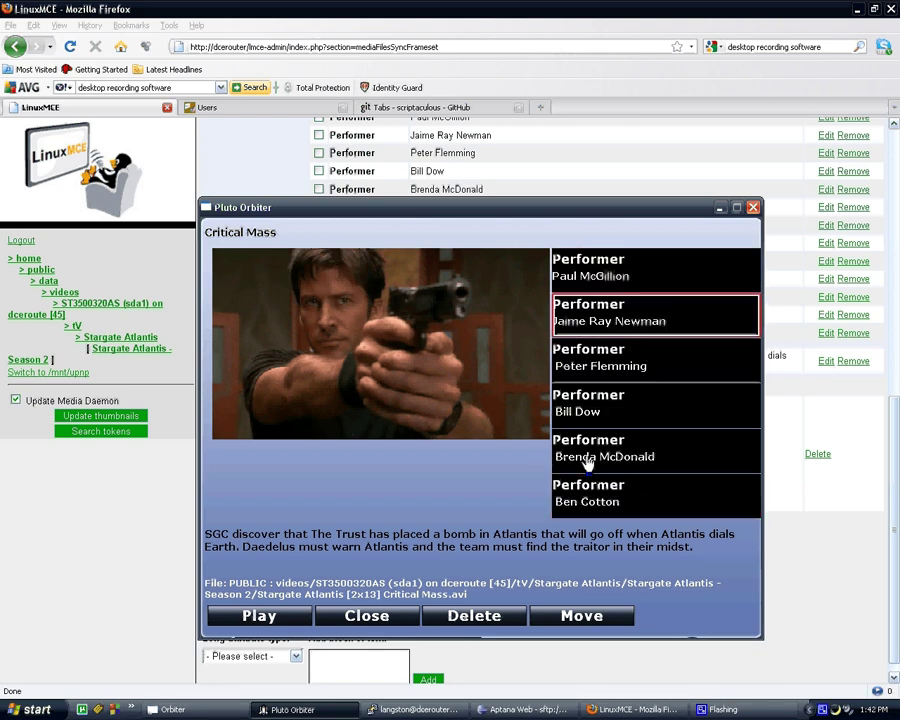
{"action": "key", "text": "Down"}
{"action": "key", "text": "Down"}
{"action": "key", "text": "Down"}
{"action": "key", "text": "Down"}
{"action": "key", "text": "Down"}
{"action": "key", "text": "Down"}
{"action": "key", "text": "Up"}
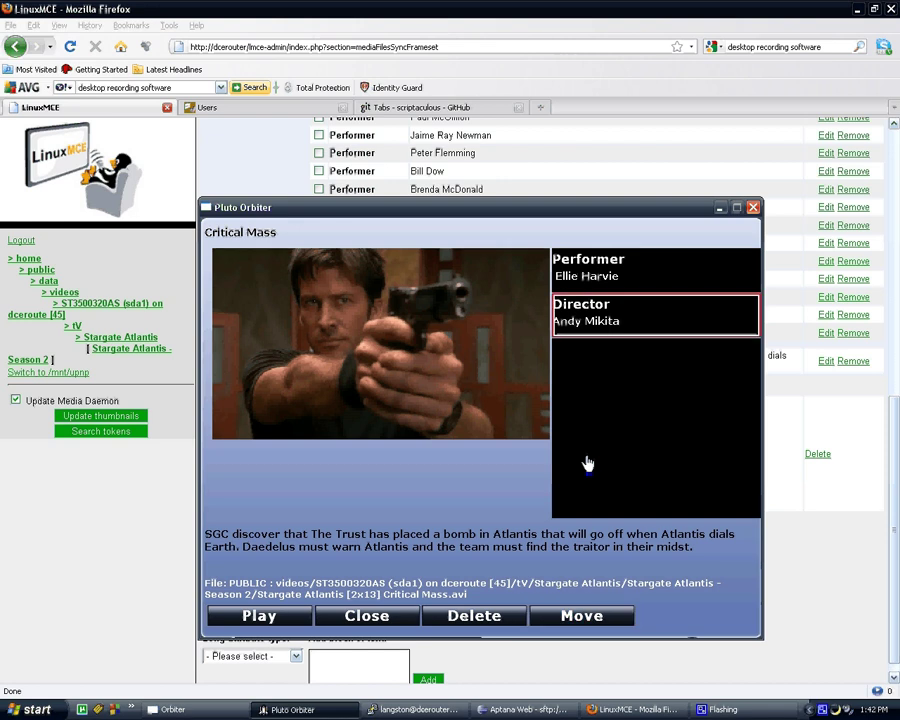
- Select the director attribute Andy Mikita to list the video files that share this director
{"action": "key", "text": "Up"}
{"action": "key", "text": "Down"}
{"action": "key", "text": "Escape"}
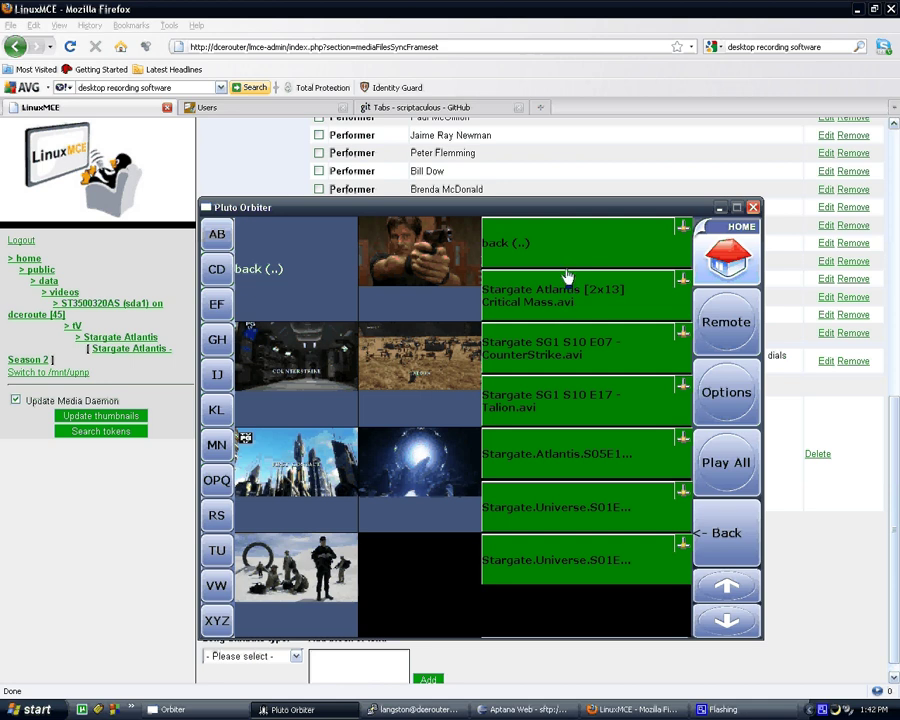
- View the details of the Season 5 episode First Contact (1), close them and return to the Orbiter home screen
{"action": "left_click", "coordinate": [588, 456]}
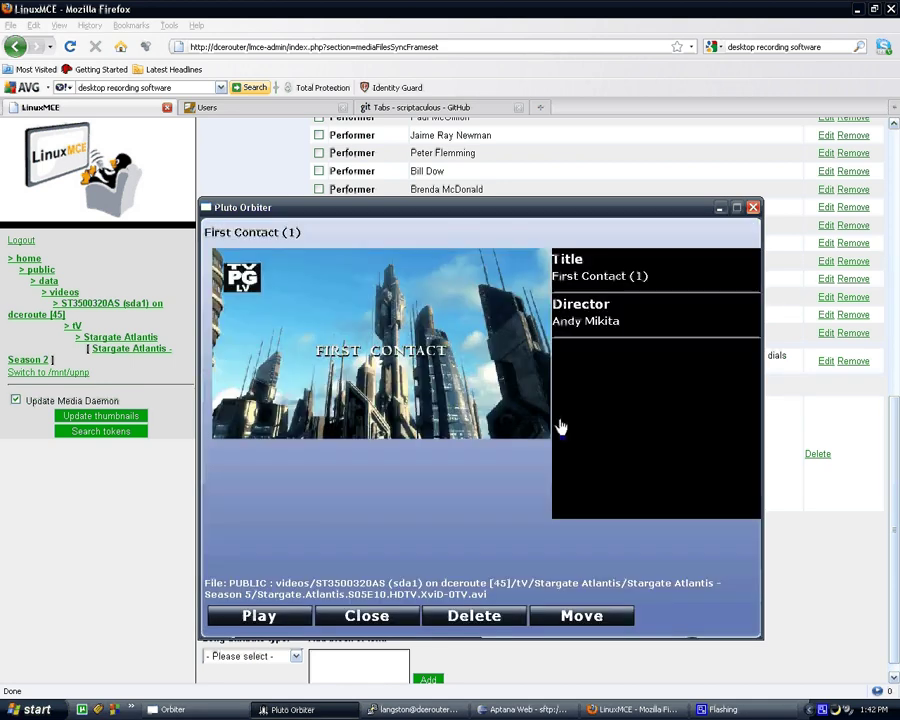
{"action": "left_click", "coordinate": [390, 618]}
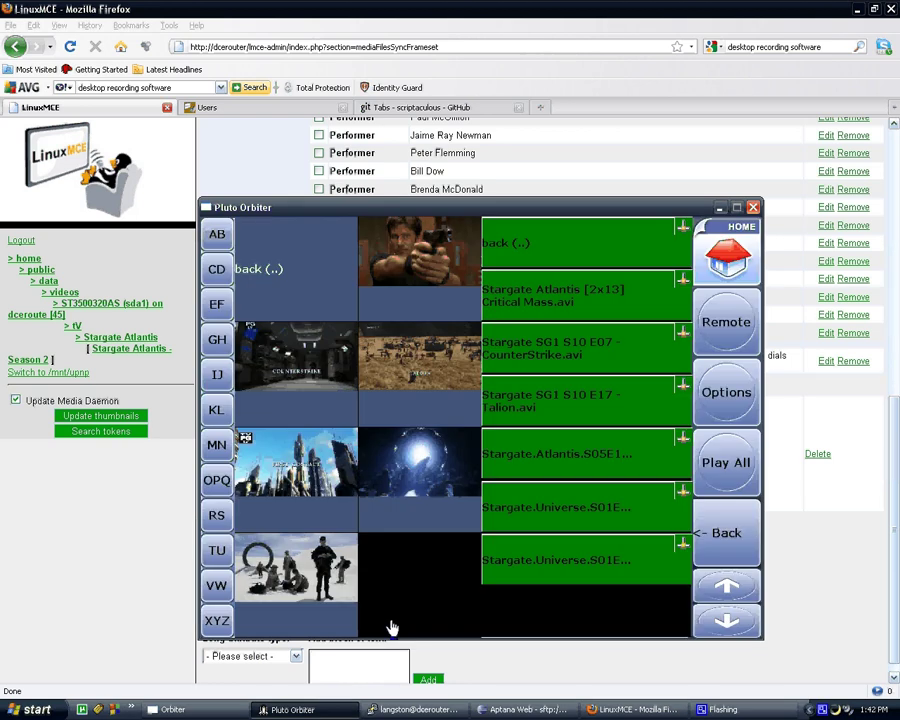
{"action": "left_click", "coordinate": [728, 262]}
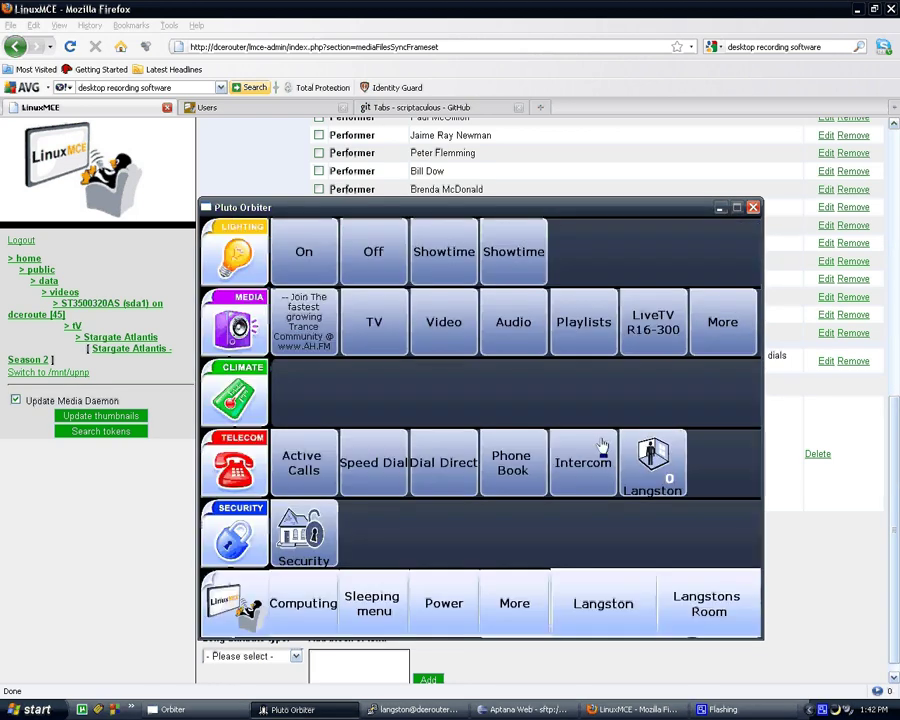
- Switch to the LinuxMCE media files page in Firefox and open the Stargate Atlantis - Season 1 folder
{"action": "left_click", "coordinate": [566, 172]}
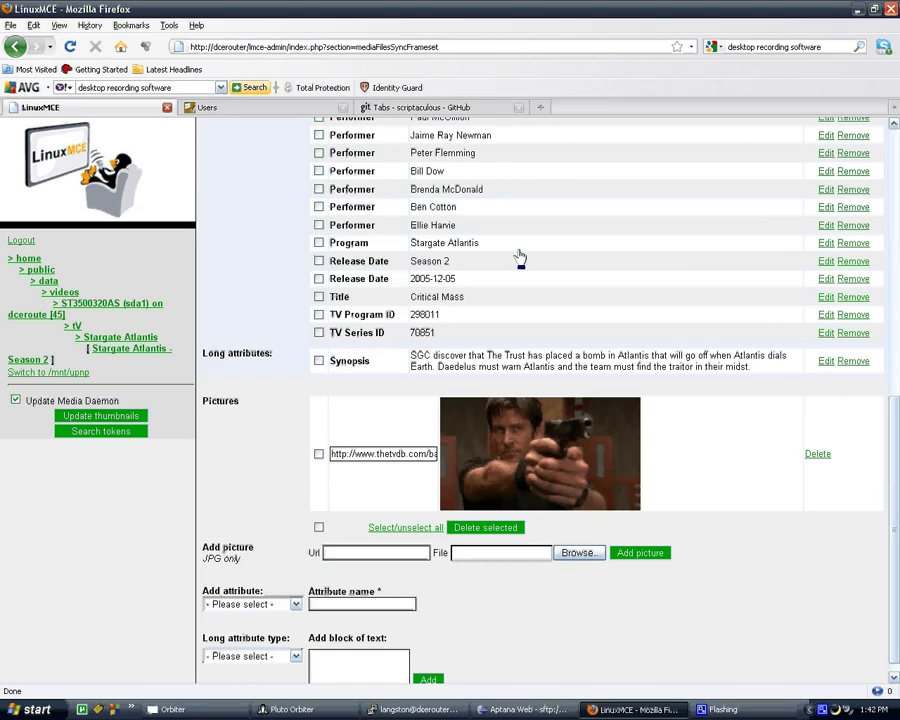
{"action": "scroll", "coordinate": [533, 275], "scroll_direction": "up", "scroll_amount": 3}
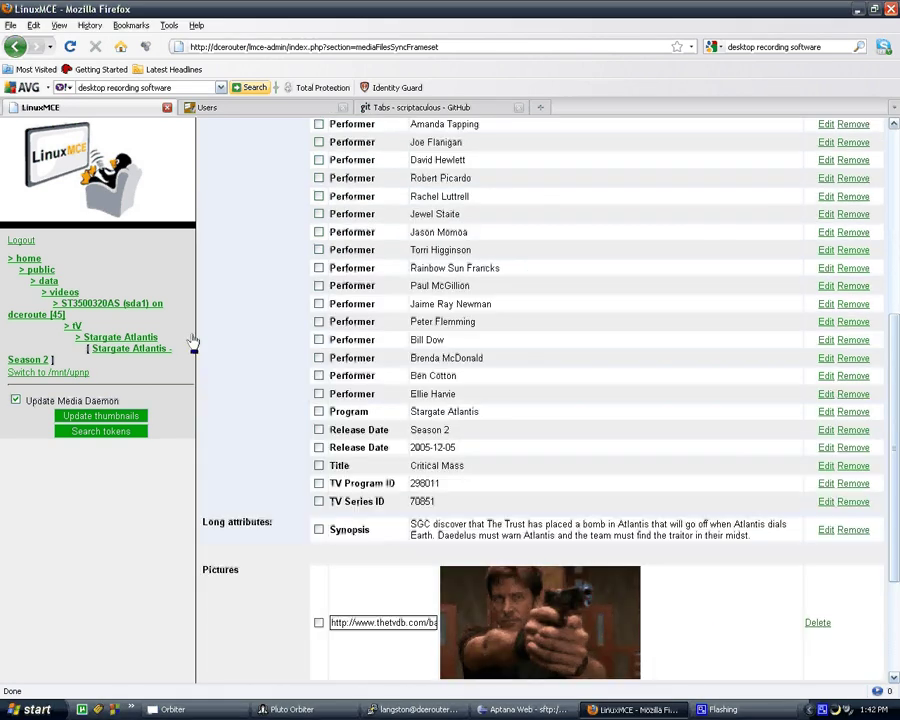
{"action": "left_click", "coordinate": [139, 342]}
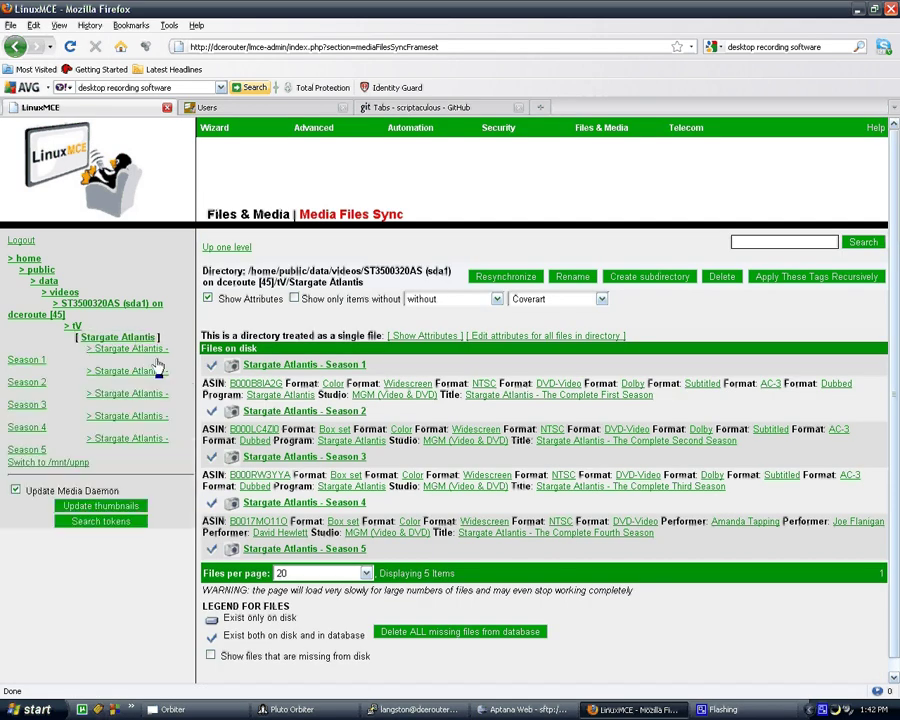
{"action": "left_click", "coordinate": [152, 350]}
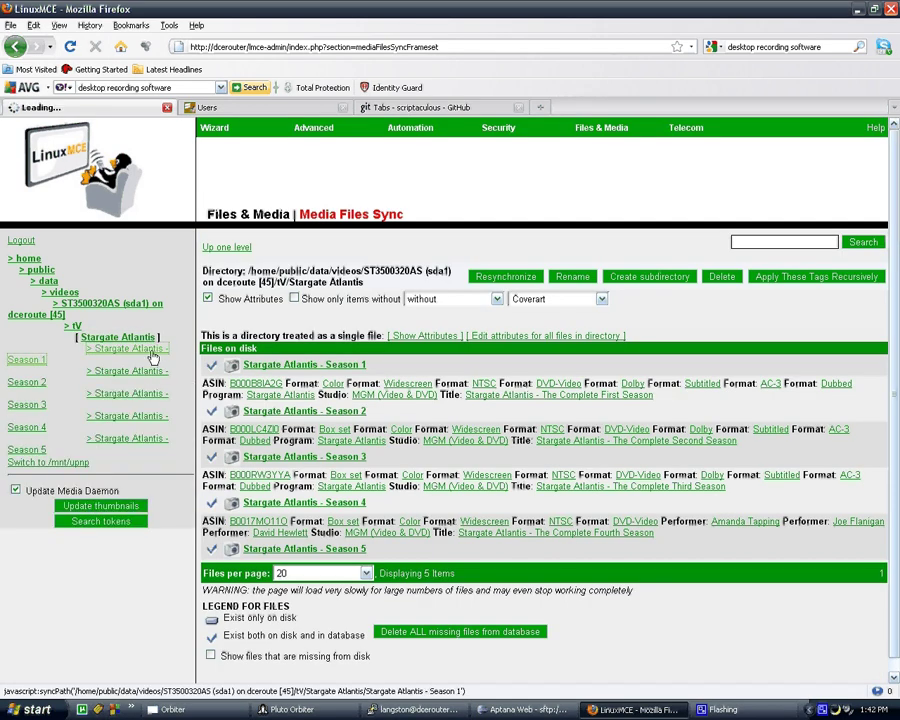